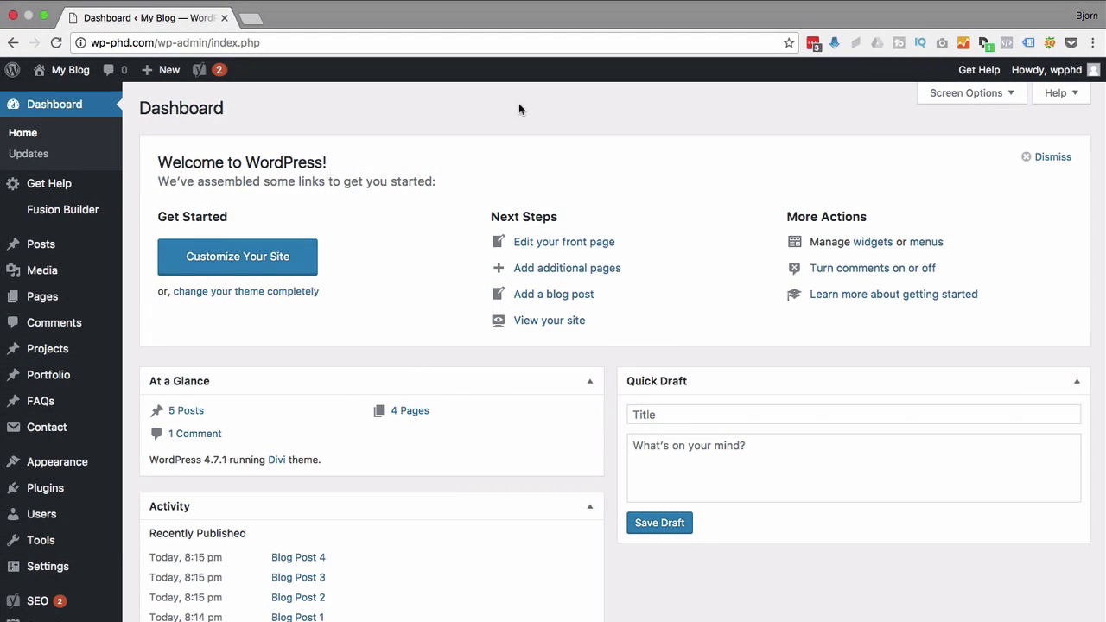
Open the live site in a new tab and go to its Blog page.
super+click(70, 69)
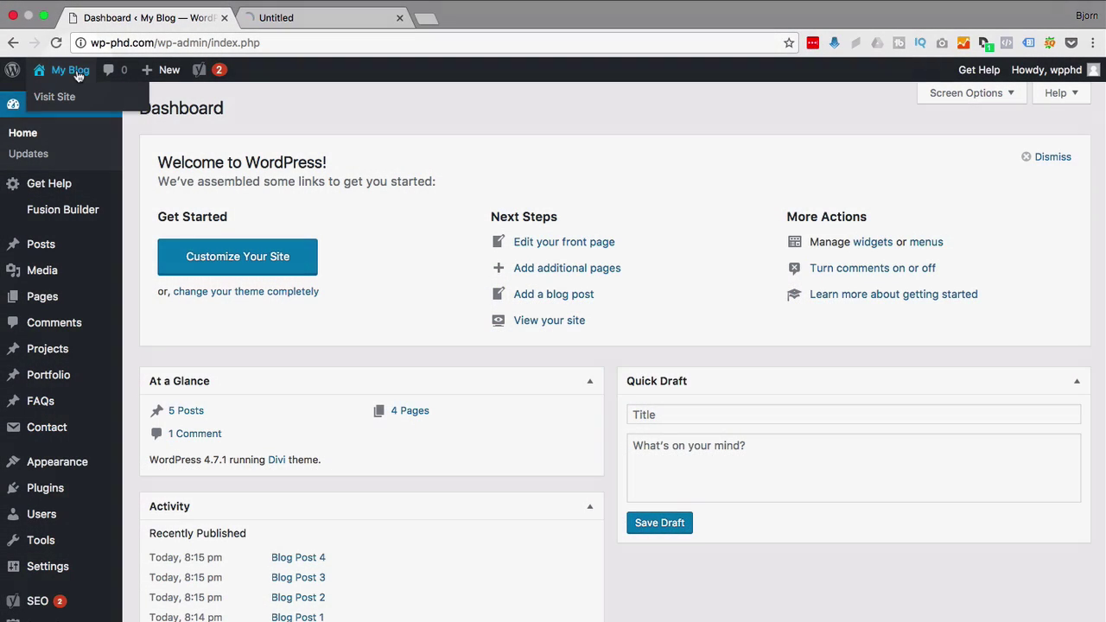
click(327, 24)
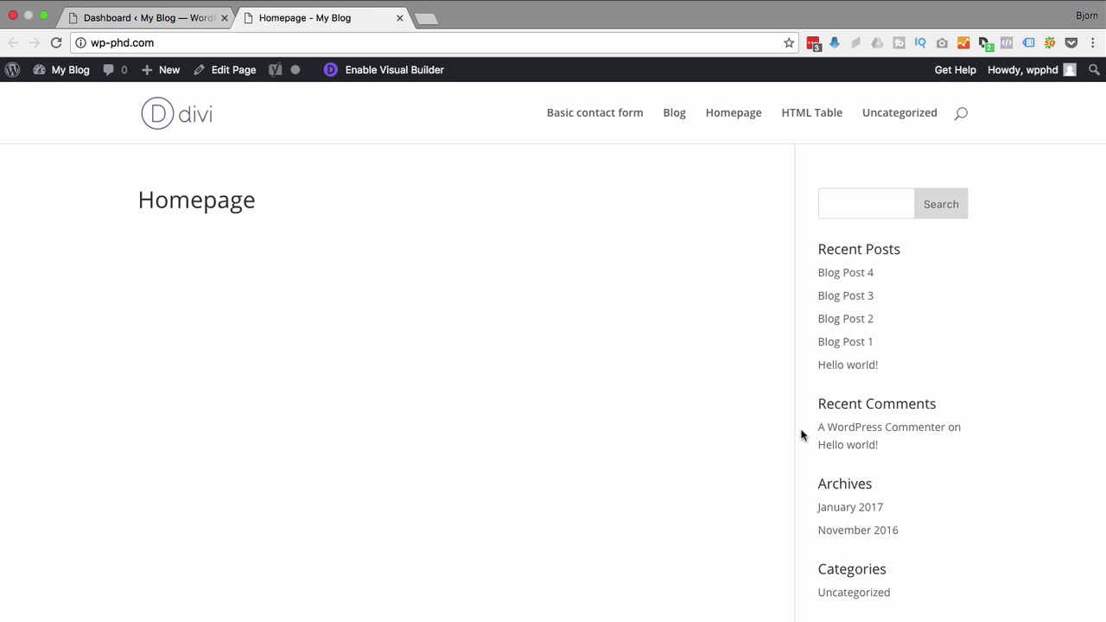
click(682, 122)
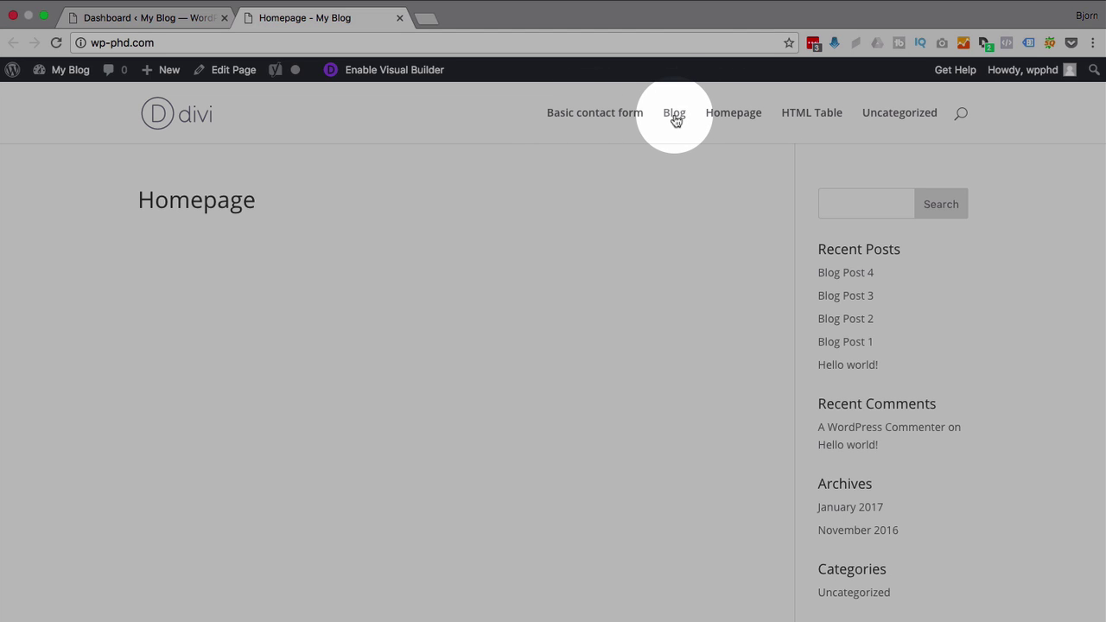
click(676, 117)
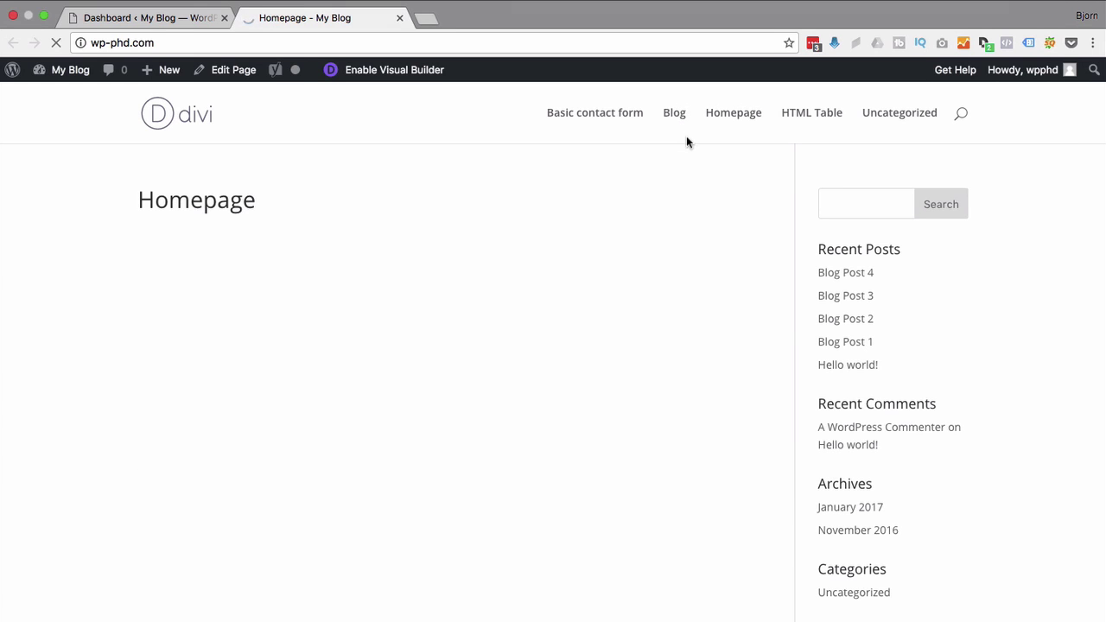
Review the listed posts, Blog Post 1–4 and Hello world!, then return to the dashboard.
scroll(214, 277, down, 3)
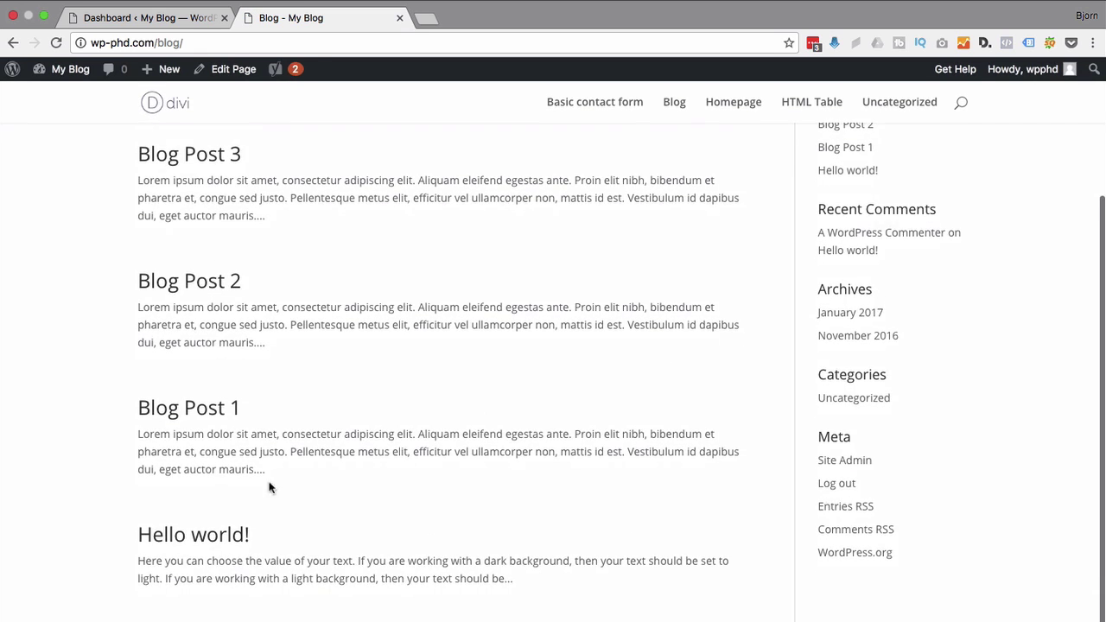
scroll(271, 531, up, 2)
scroll(272, 531, up, 3)
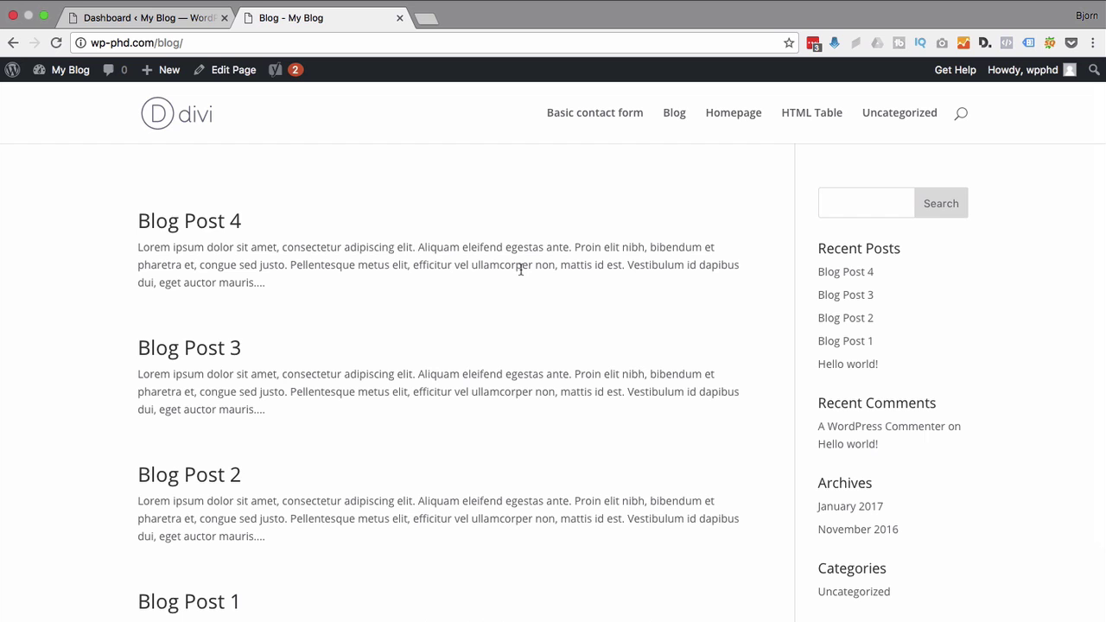
click(134, 20)
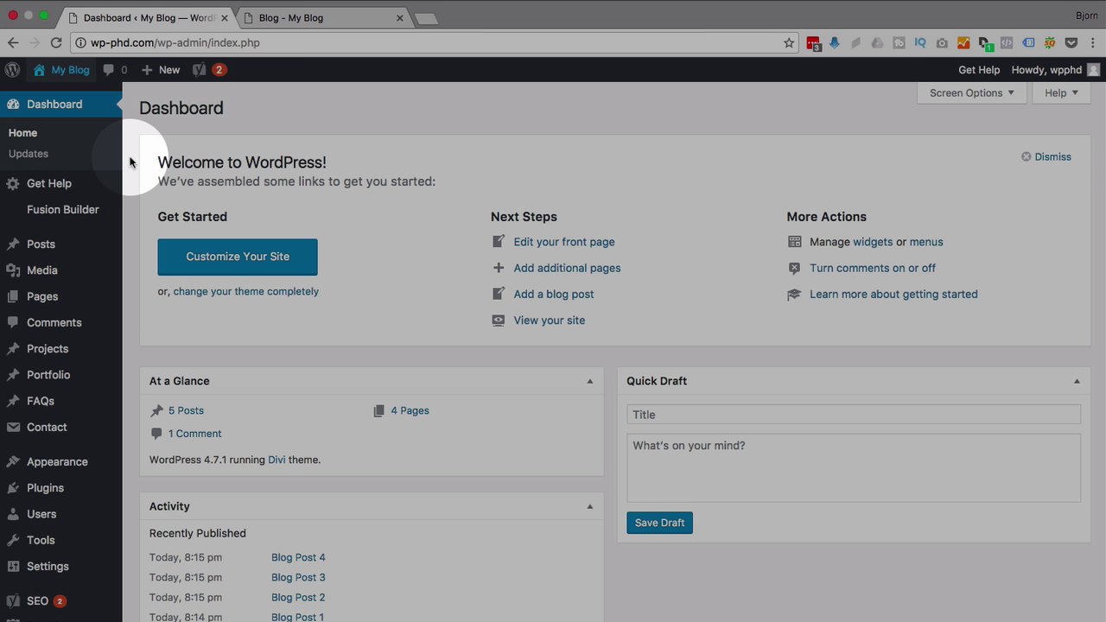
Set the Reading settings' posts page to '— Select —', save, and reload the Blog tab.
scroll(148, 403, down, 2)
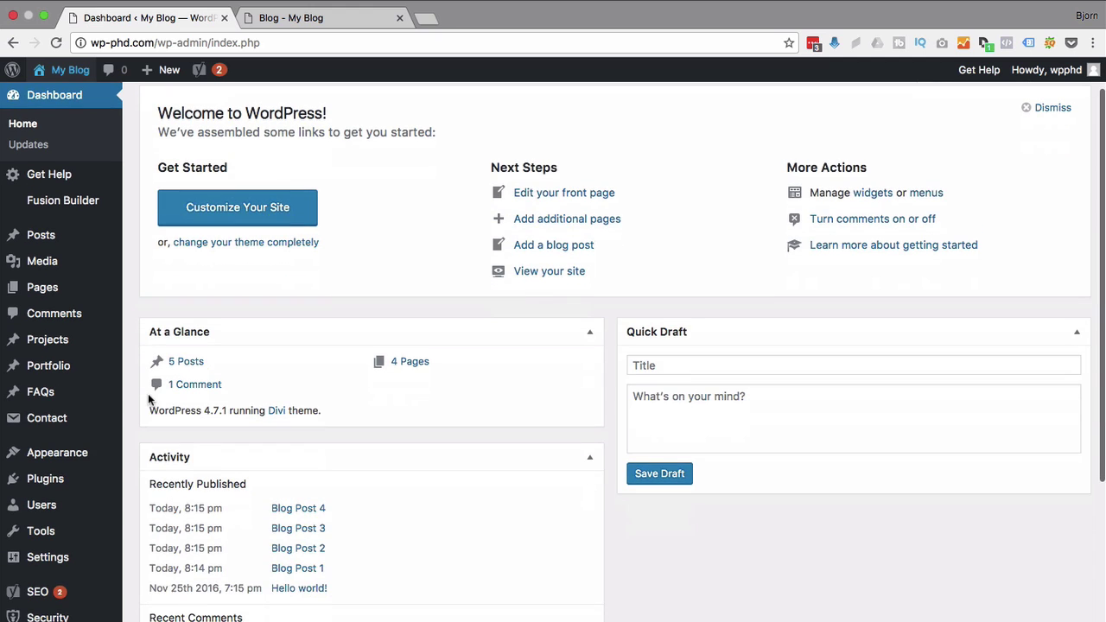
mouse_move(48, 558)
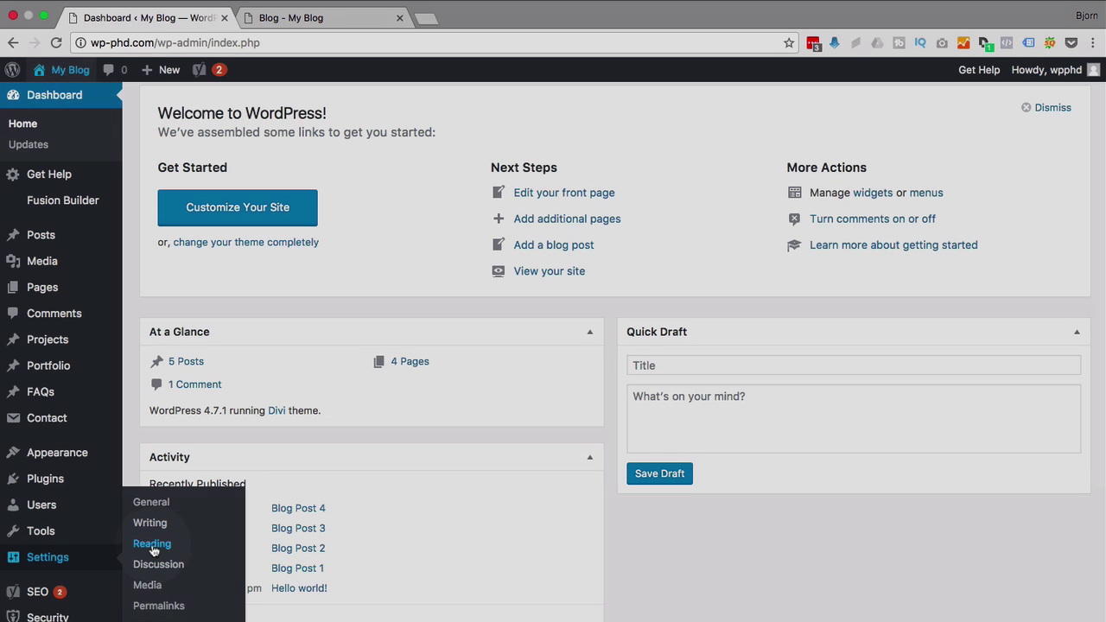
click(153, 546)
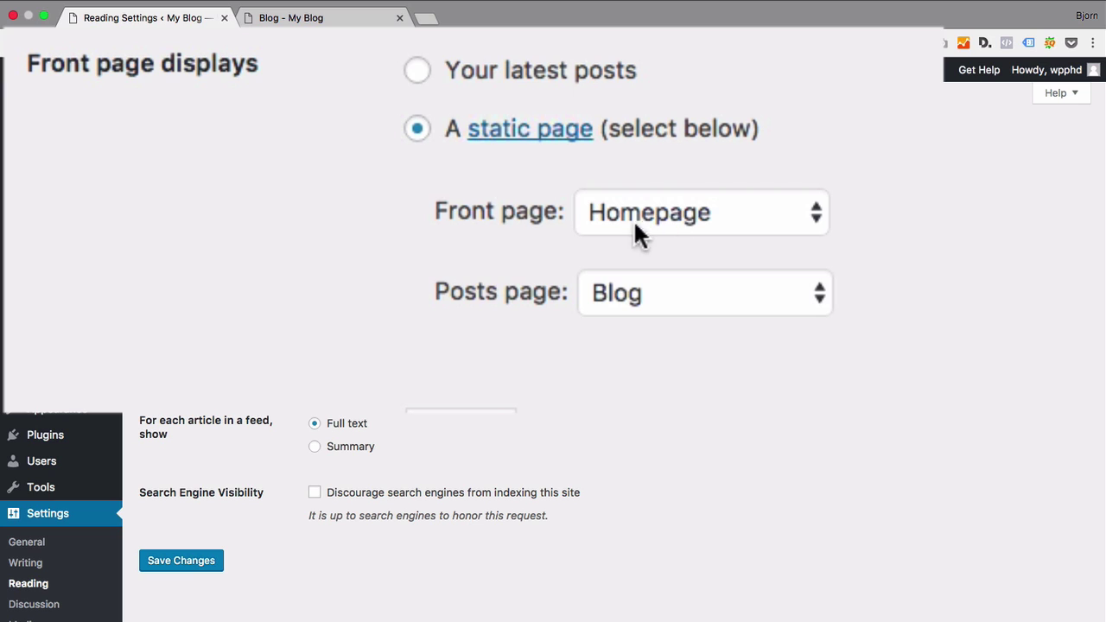
click(652, 296)
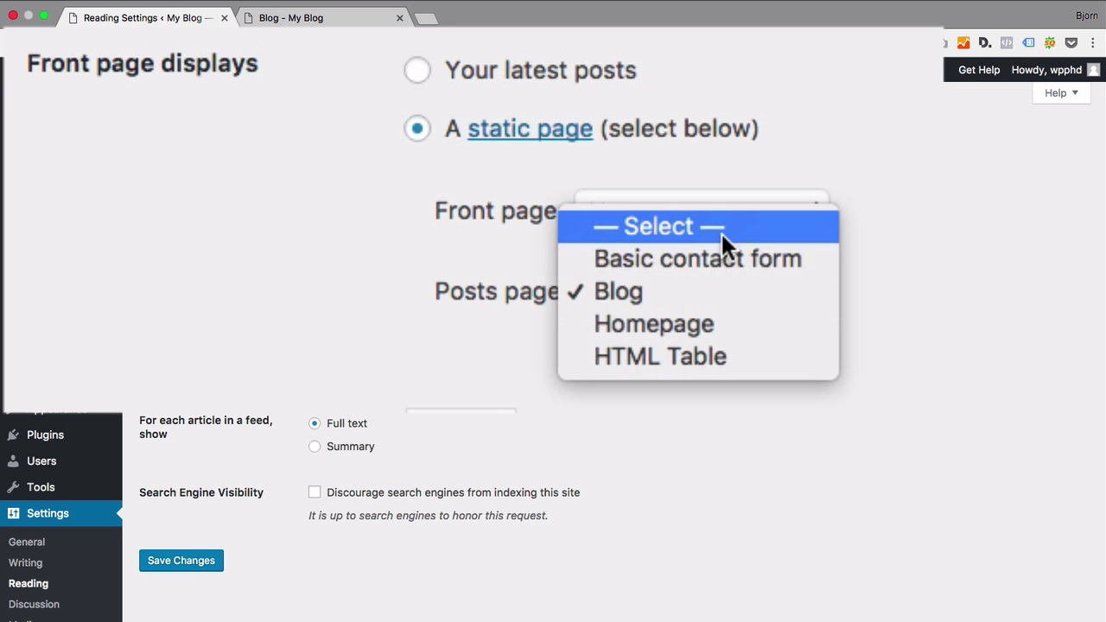
click(672, 228)
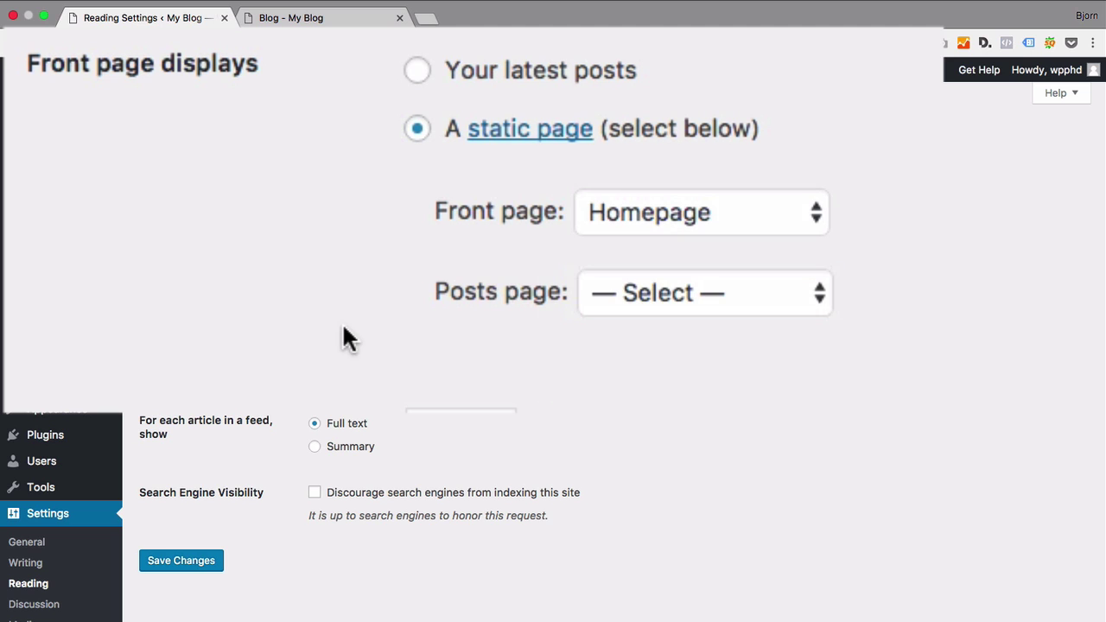
click(189, 563)
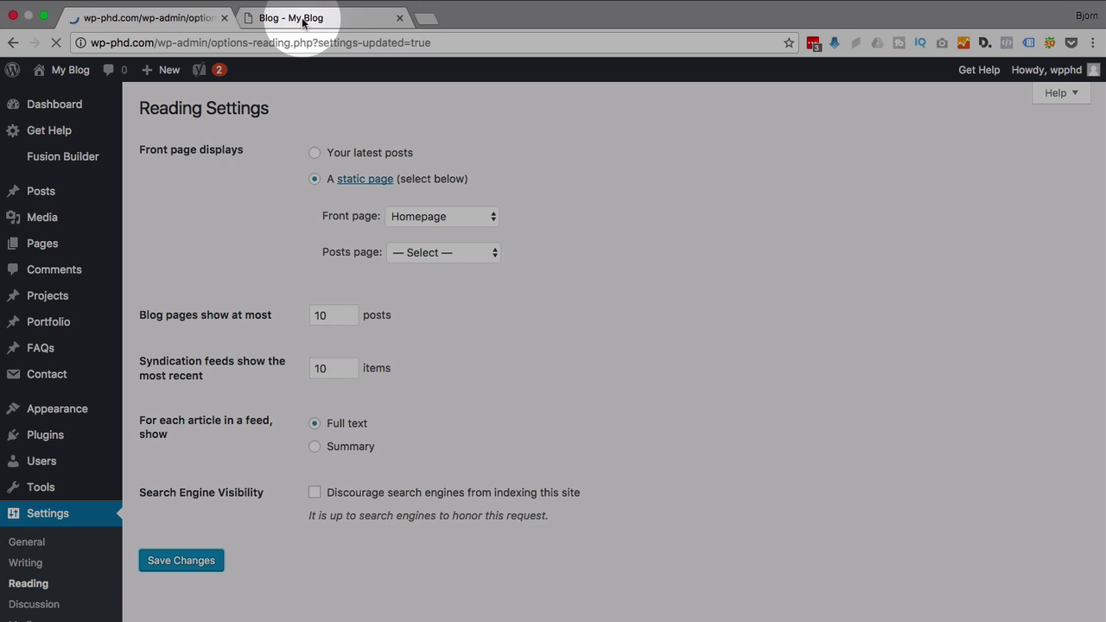
click(298, 18)
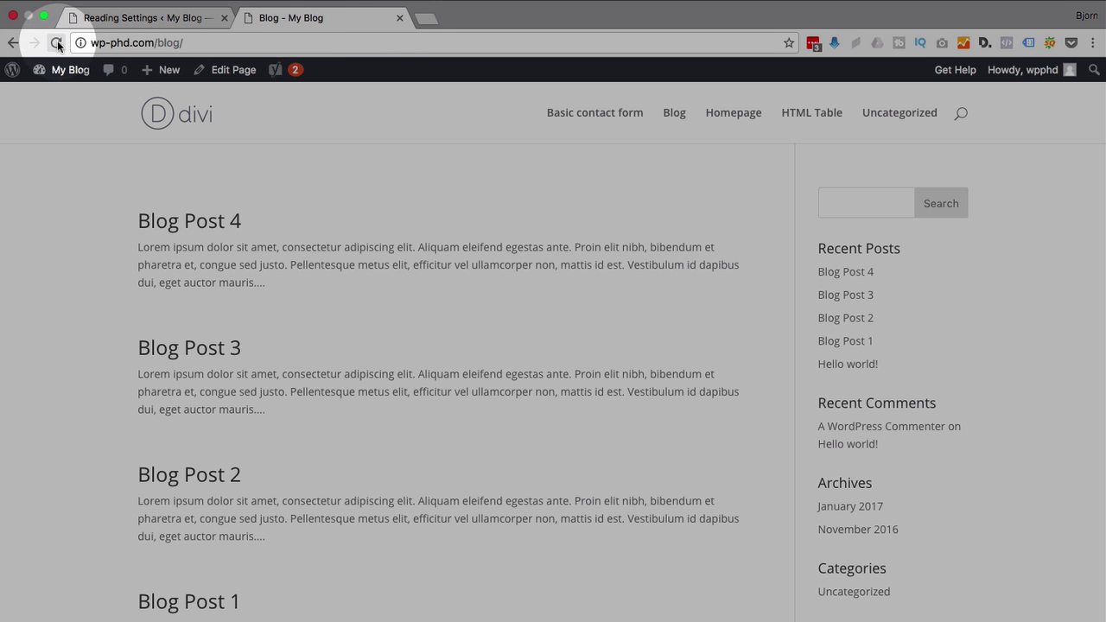
click(55, 42)
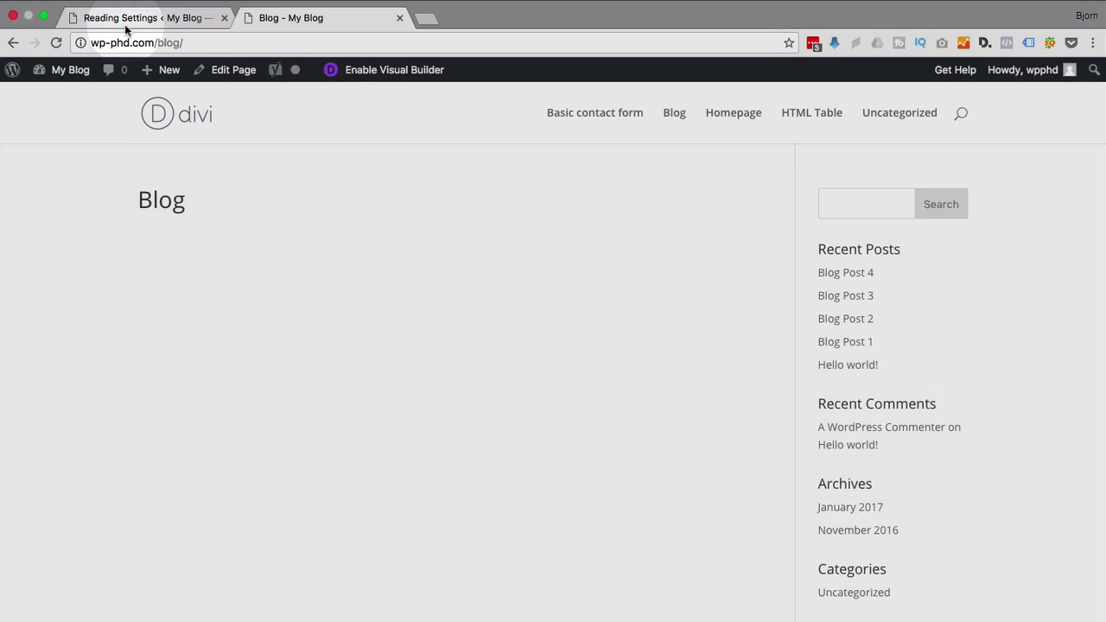
Quick-edit the Blog page and change its status to Draft.
click(126, 28)
mouse_move(42, 244)
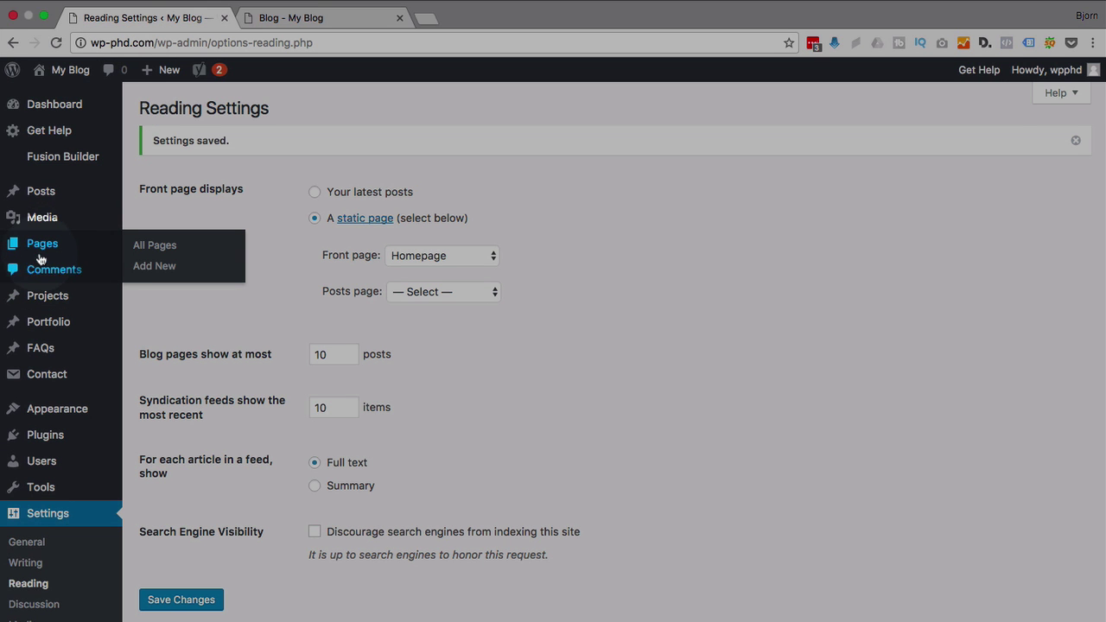
click(43, 246)
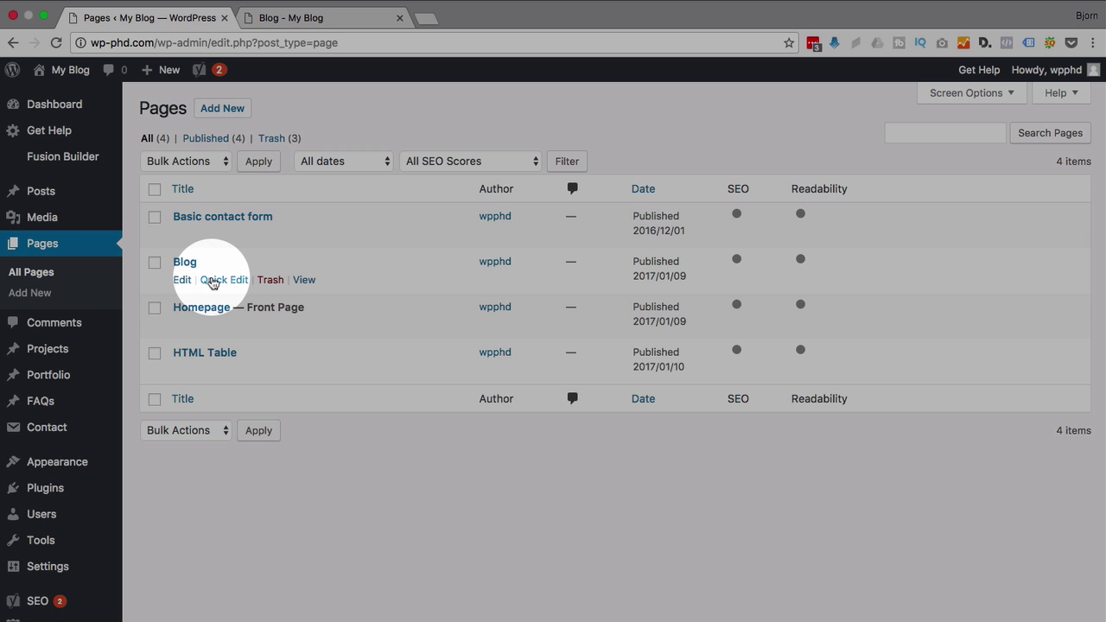
click(211, 279)
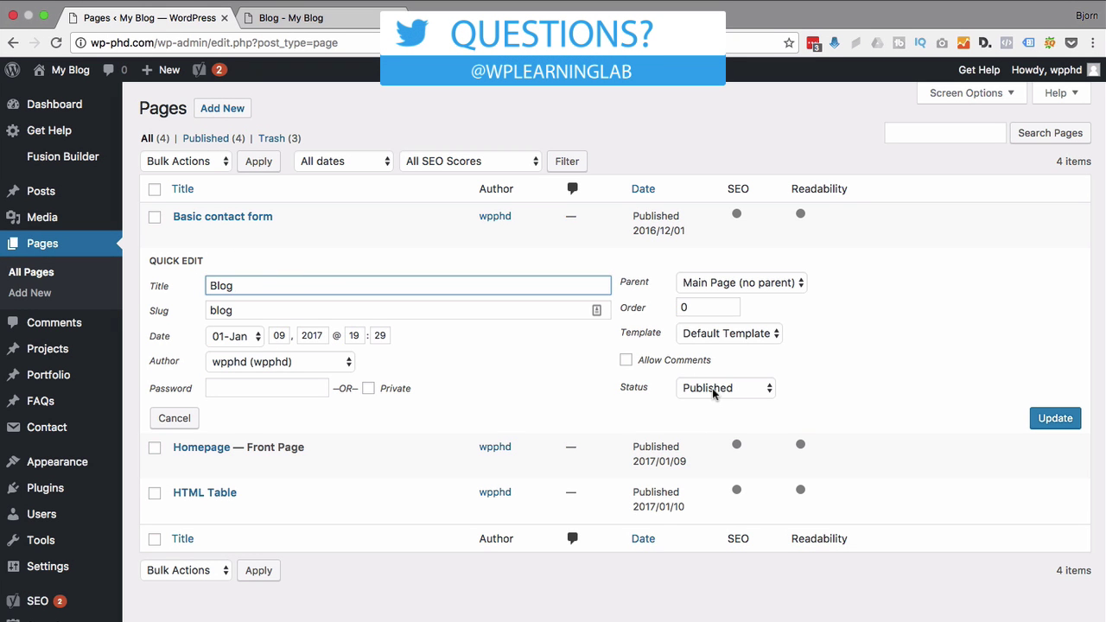
click(712, 389)
click(728, 419)
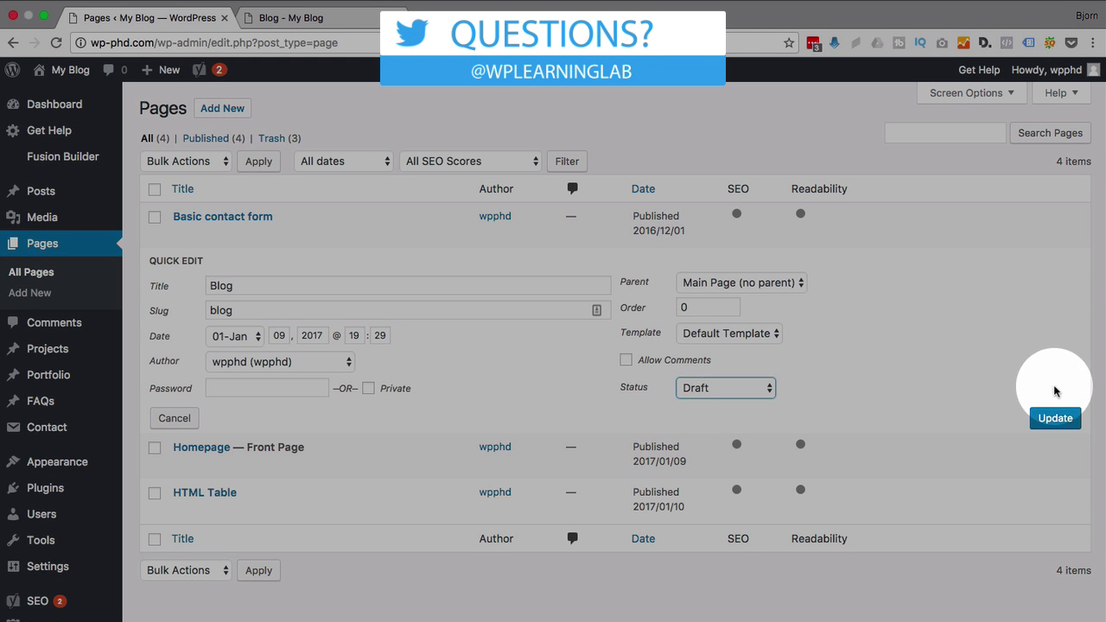
click(1045, 423)
Reload the site's Blog tab to confirm the change, then return to the Pages list.
click(320, 17)
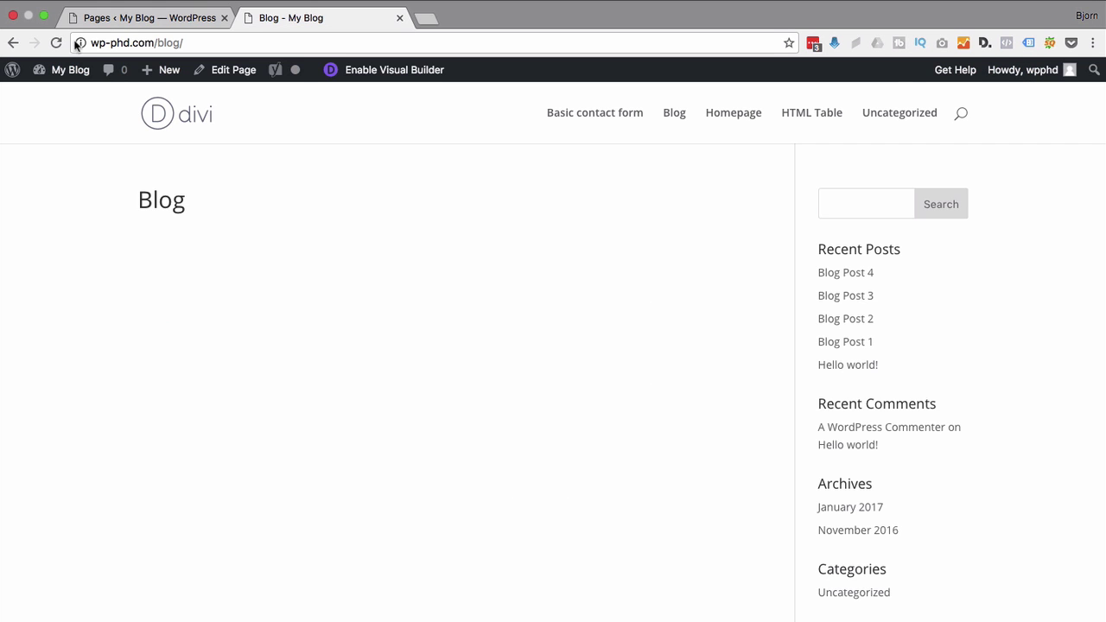
click(55, 42)
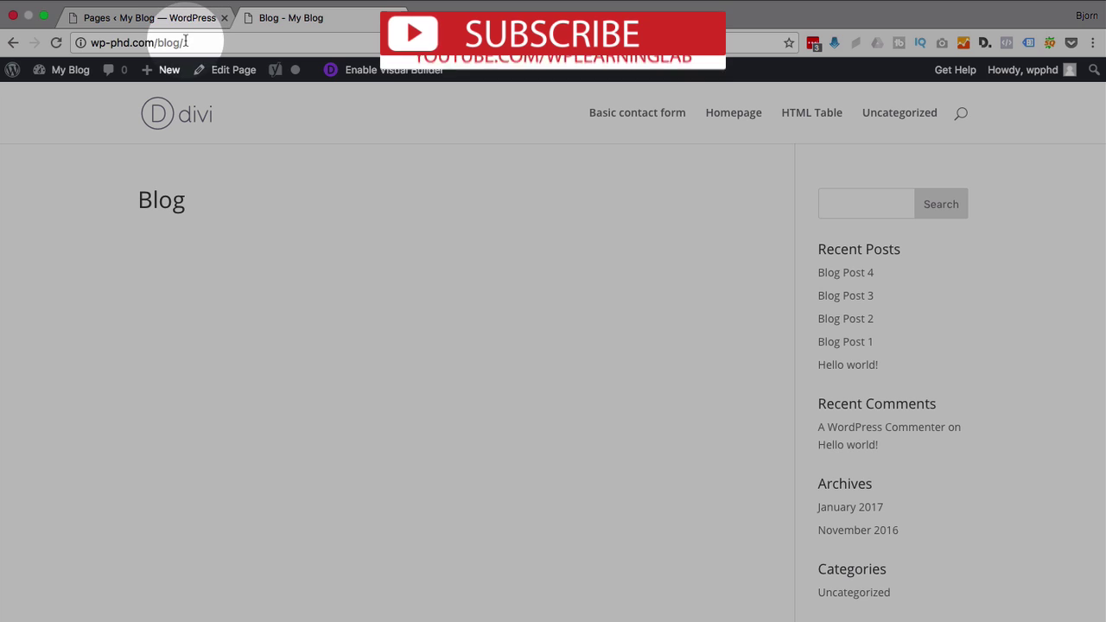
click(185, 41)
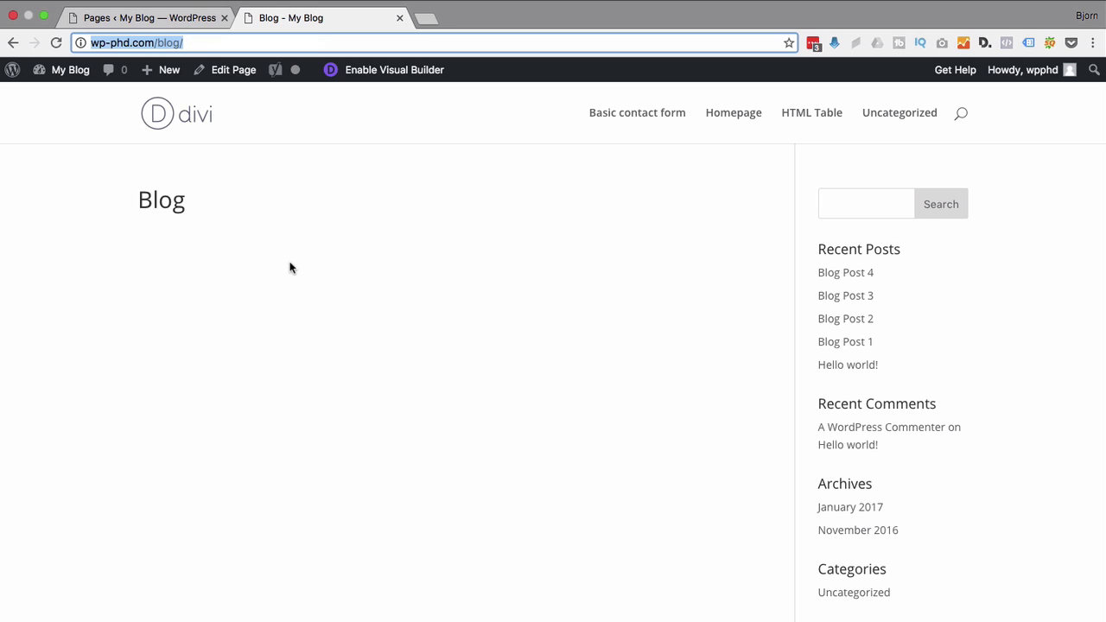
key(ctrl+shift+Tab)
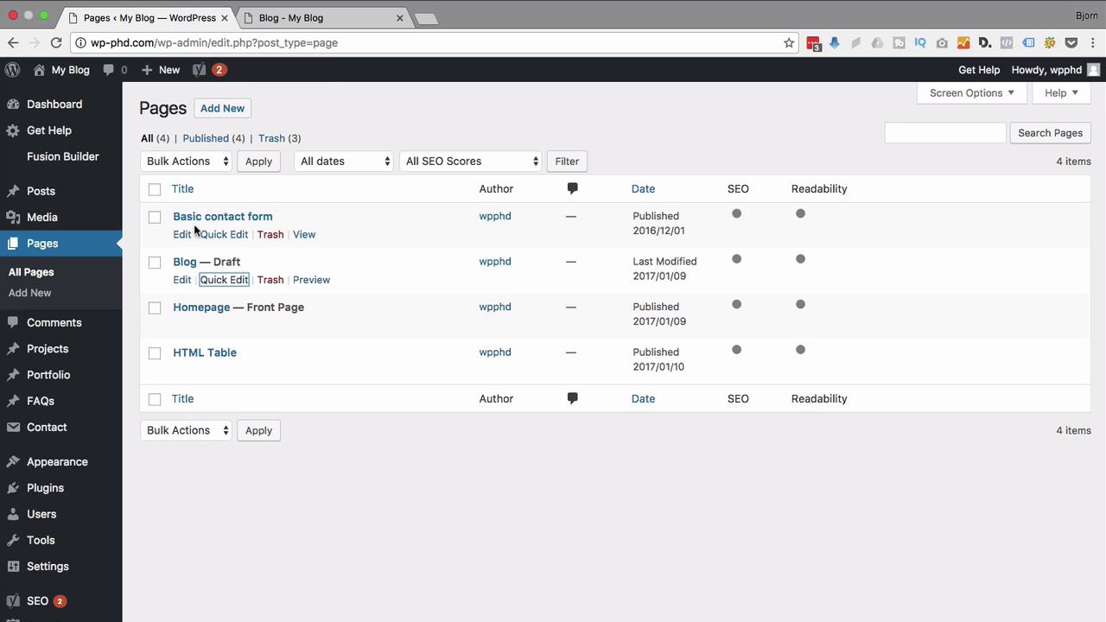
mouse_move(41, 191)
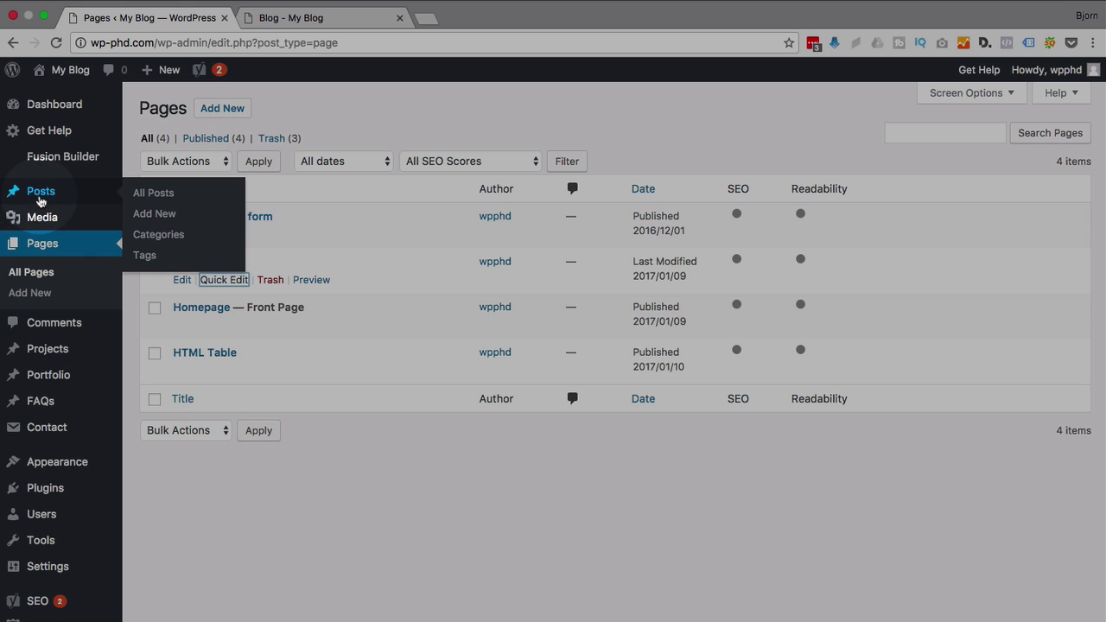
Bulk-edit all five posts, Blog Post 1–4 and Hello world!, to Draft status.
click(40, 195)
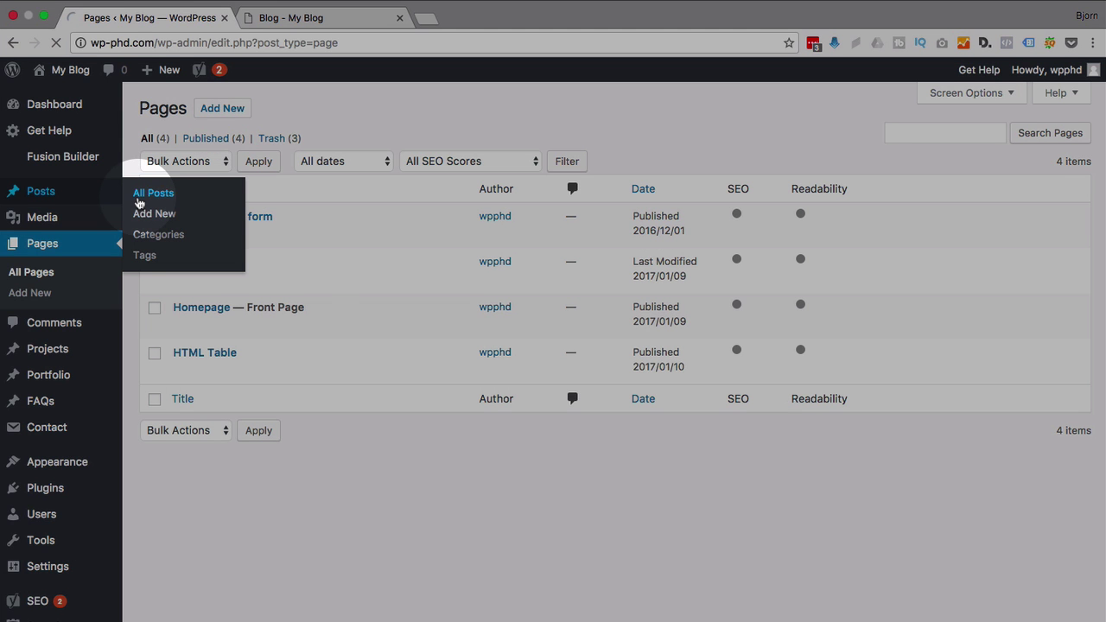
click(157, 194)
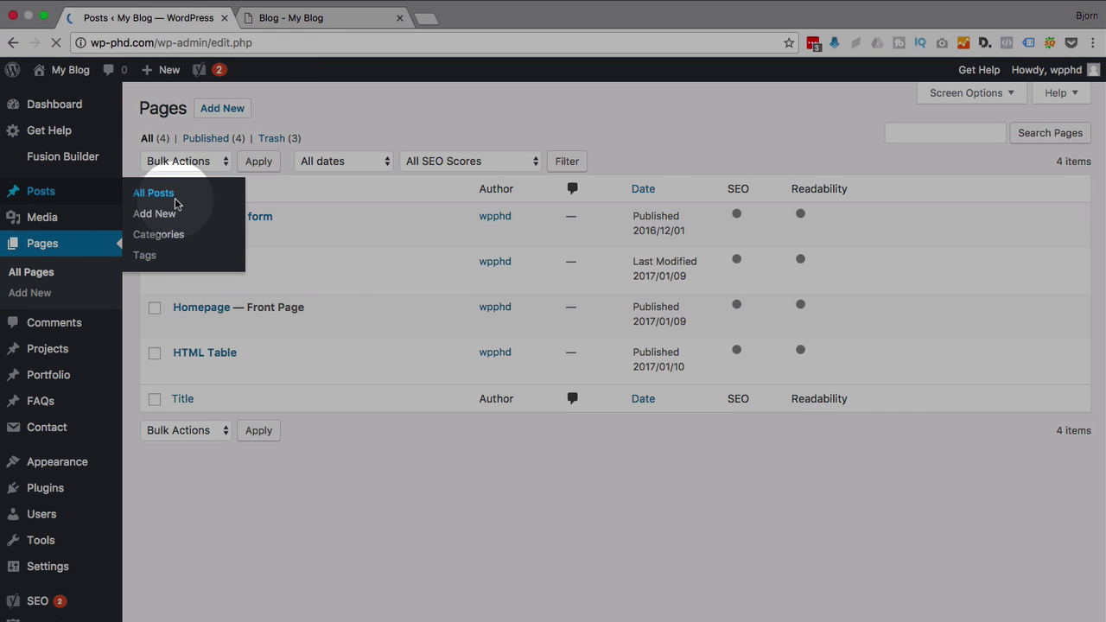
click(154, 189)
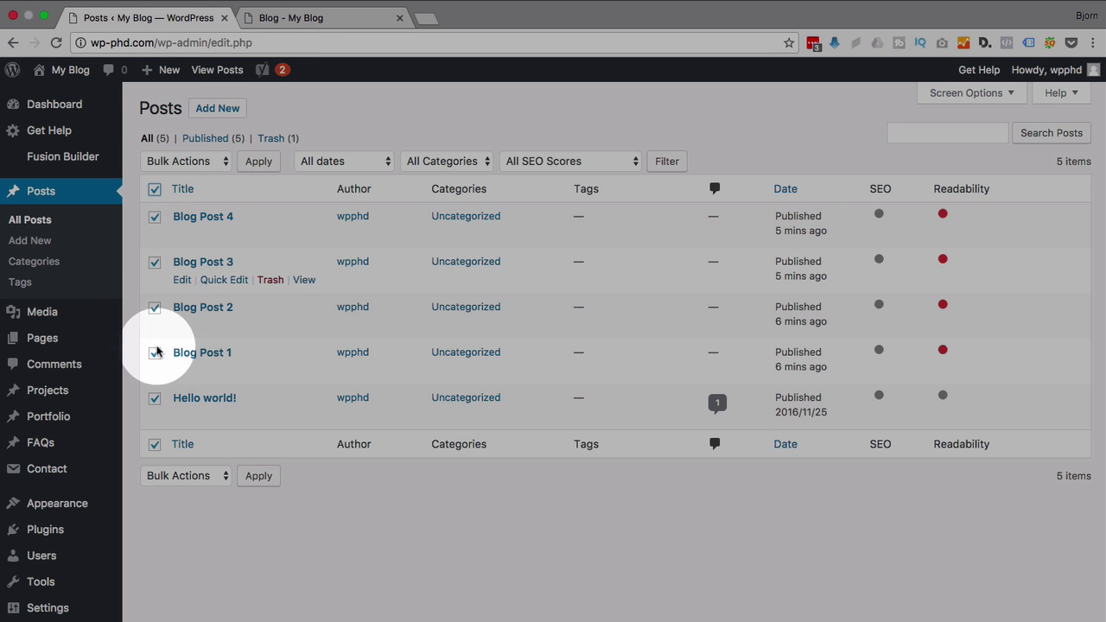
click(220, 162)
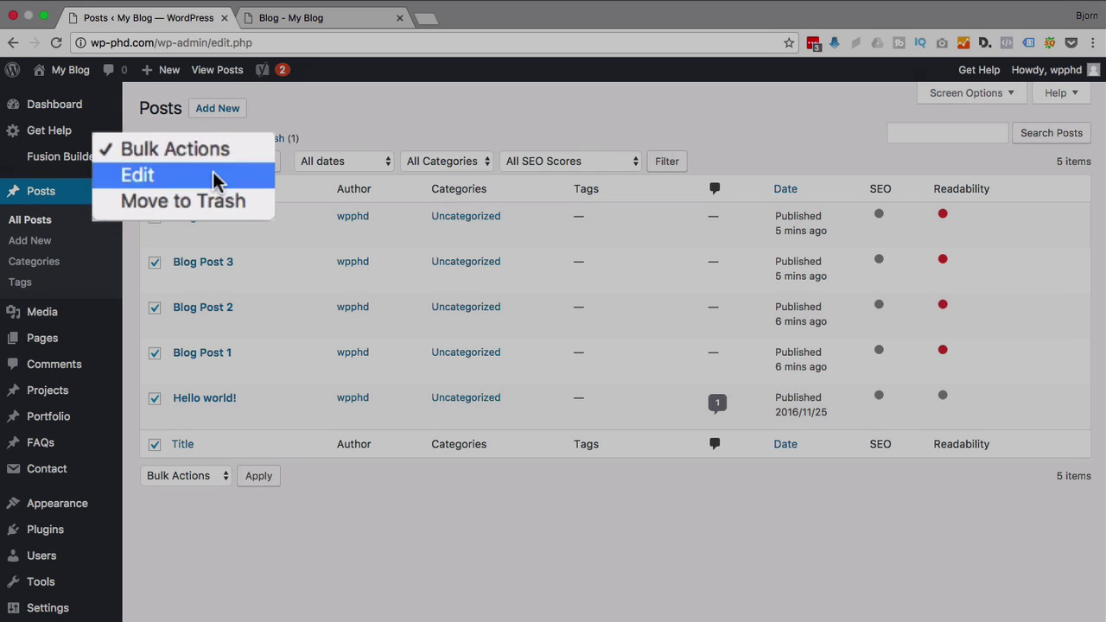
click(217, 174)
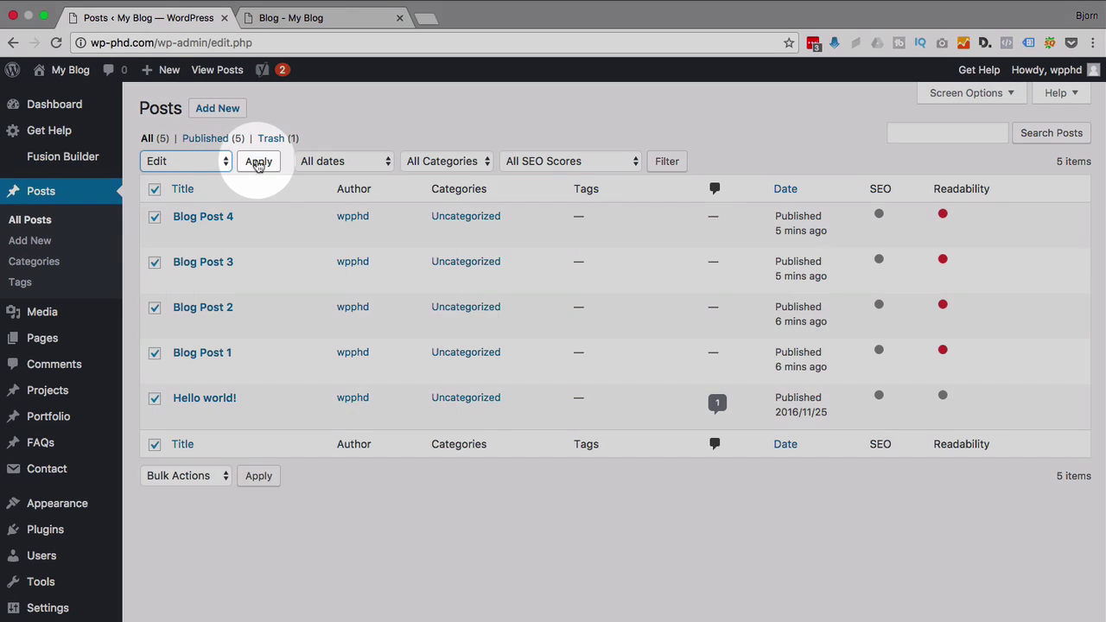
click(257, 162)
click(748, 344)
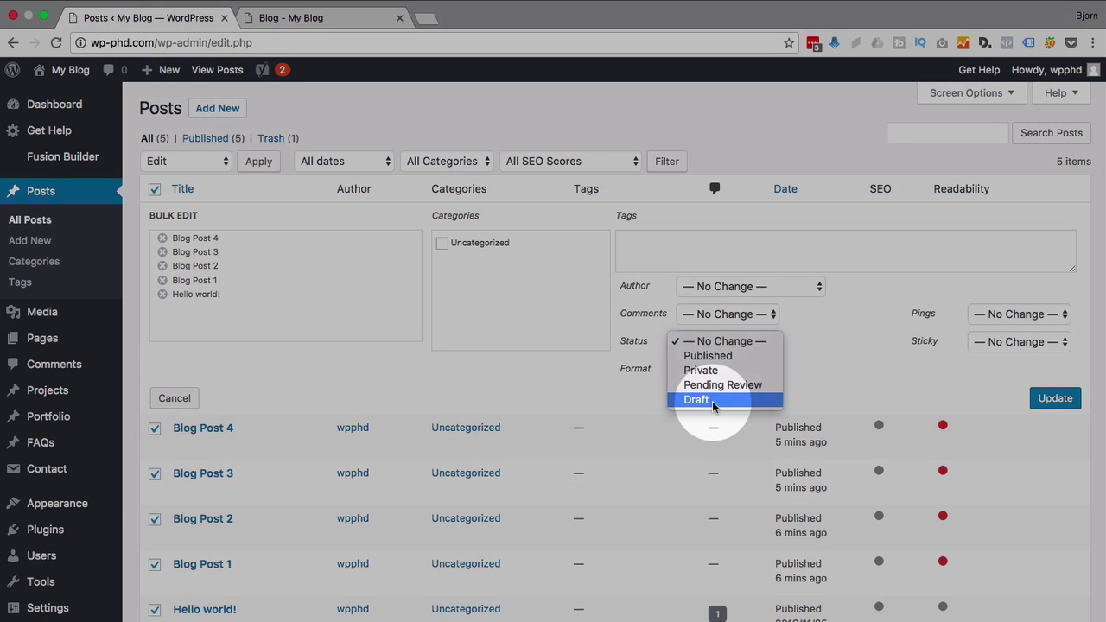
click(711, 404)
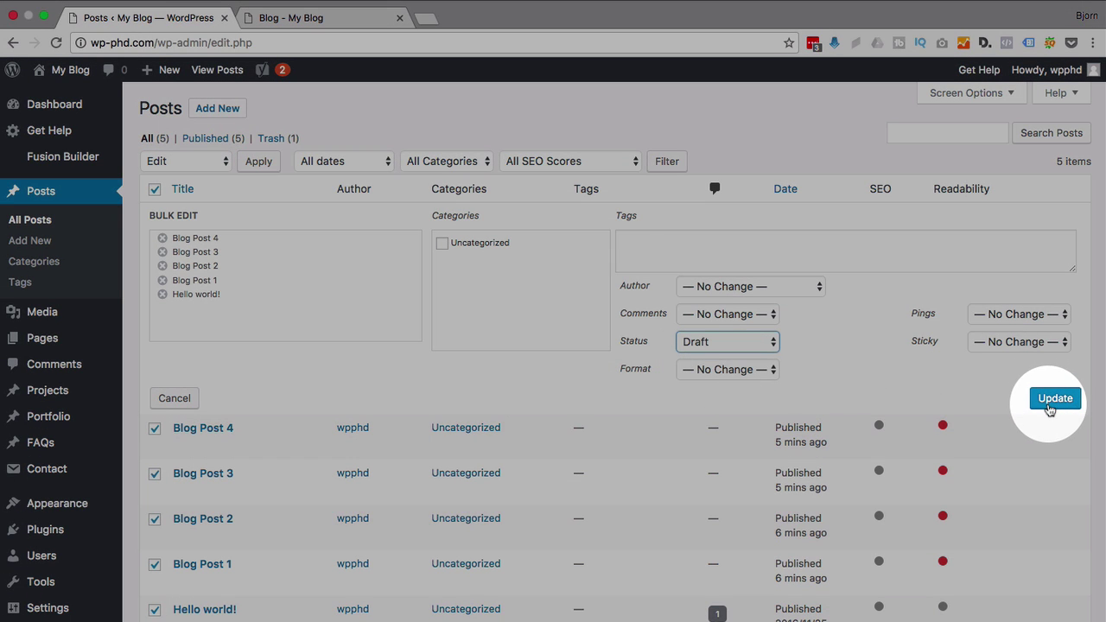
click(1047, 398)
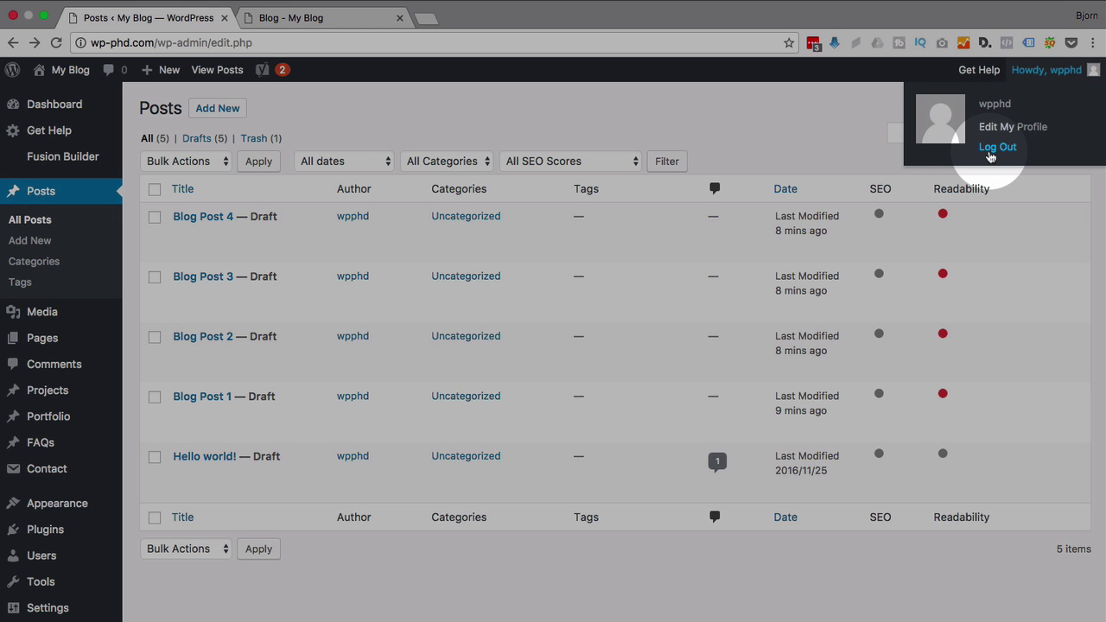
Log out and reload the blog tab as a visitor.
click(994, 147)
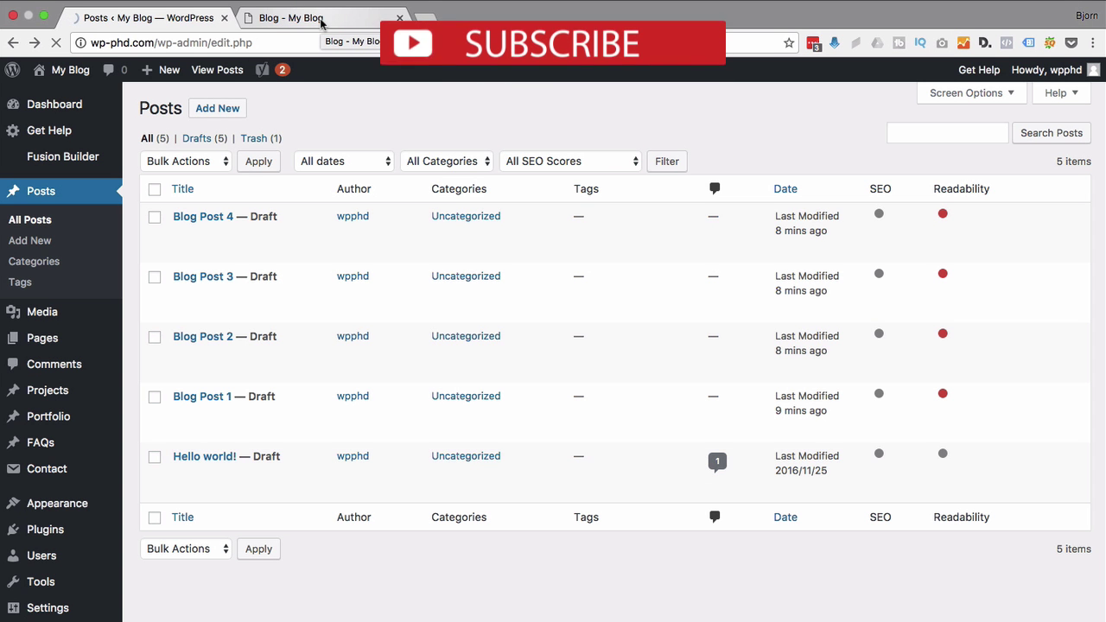
click(321, 19)
click(57, 43)
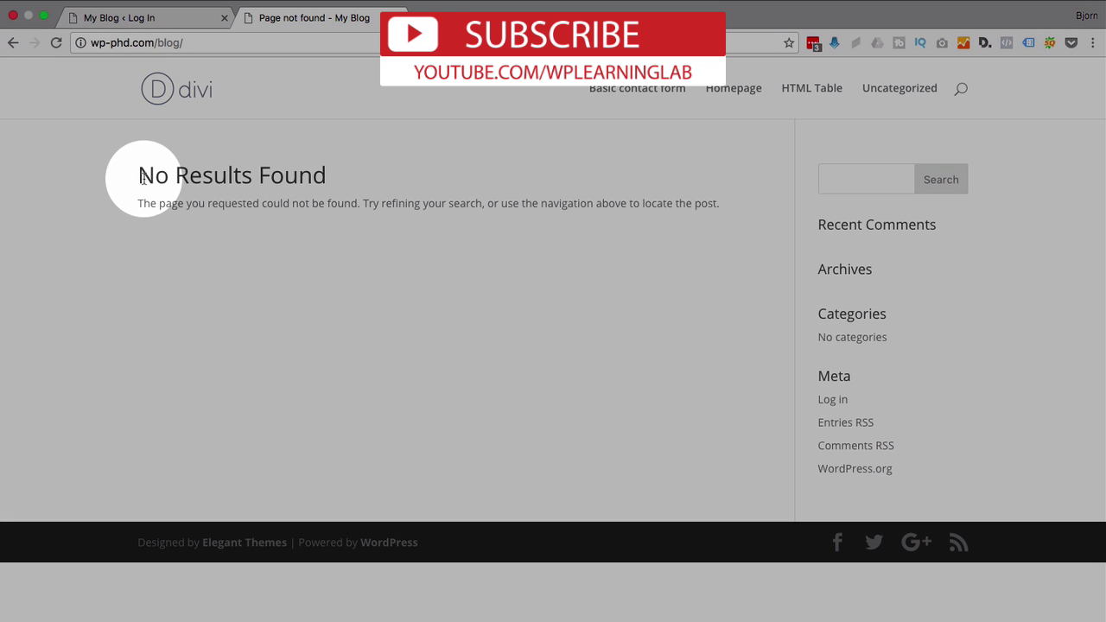
Highlight the No Results Found heading and its explanation on /blog.
drag(143, 178, 387, 179)
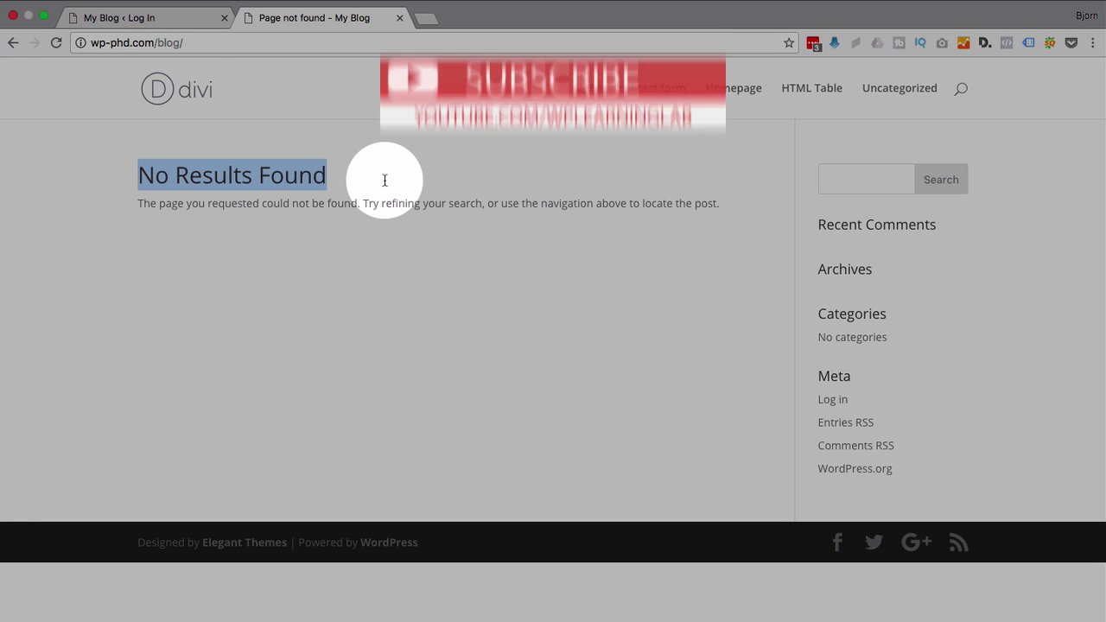
click(185, 43)
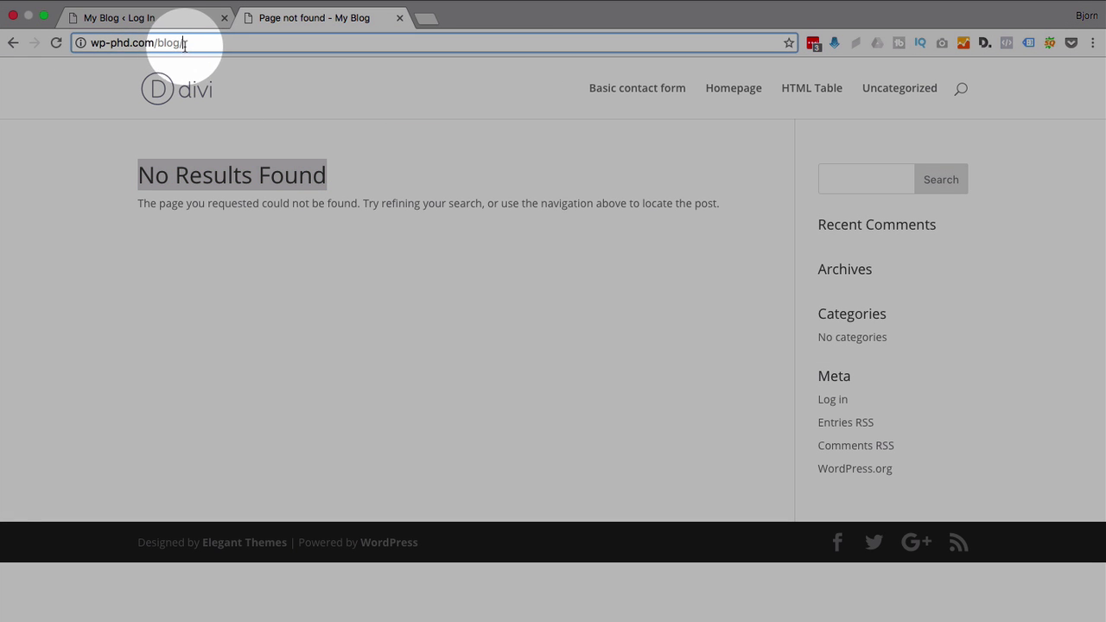
click(232, 200)
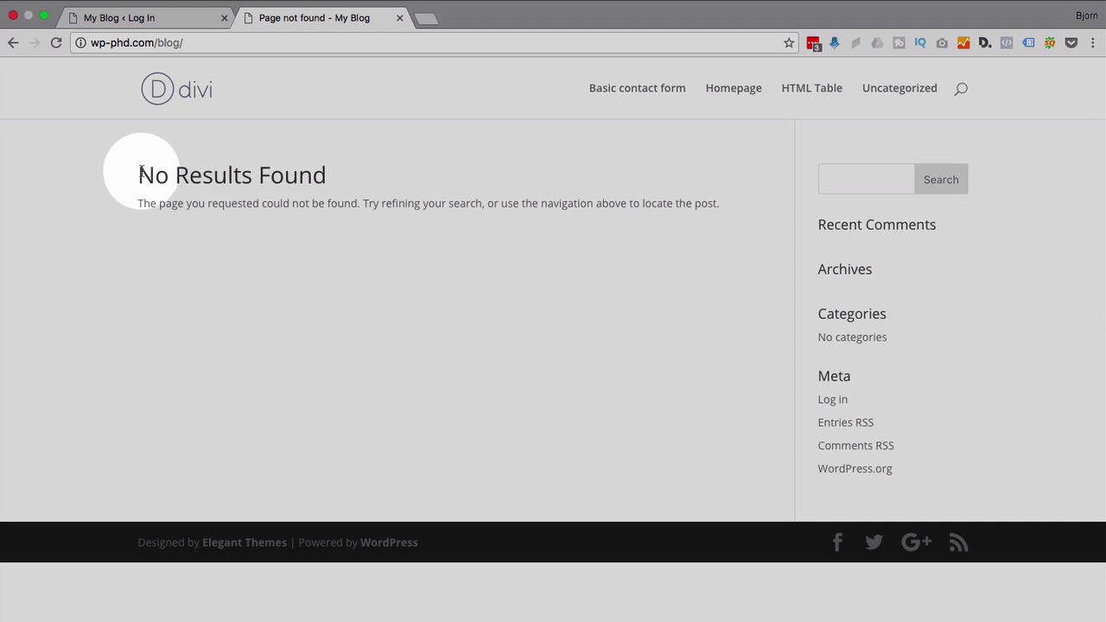
drag(143, 176, 383, 180)
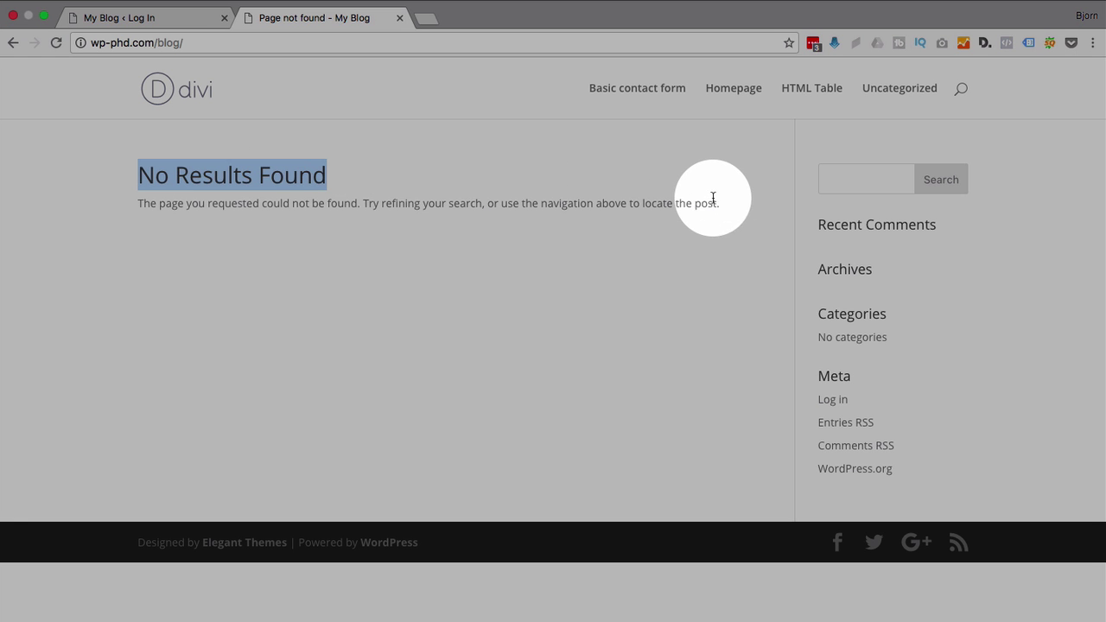
drag(713, 198, 738, 210)
click(738, 210)
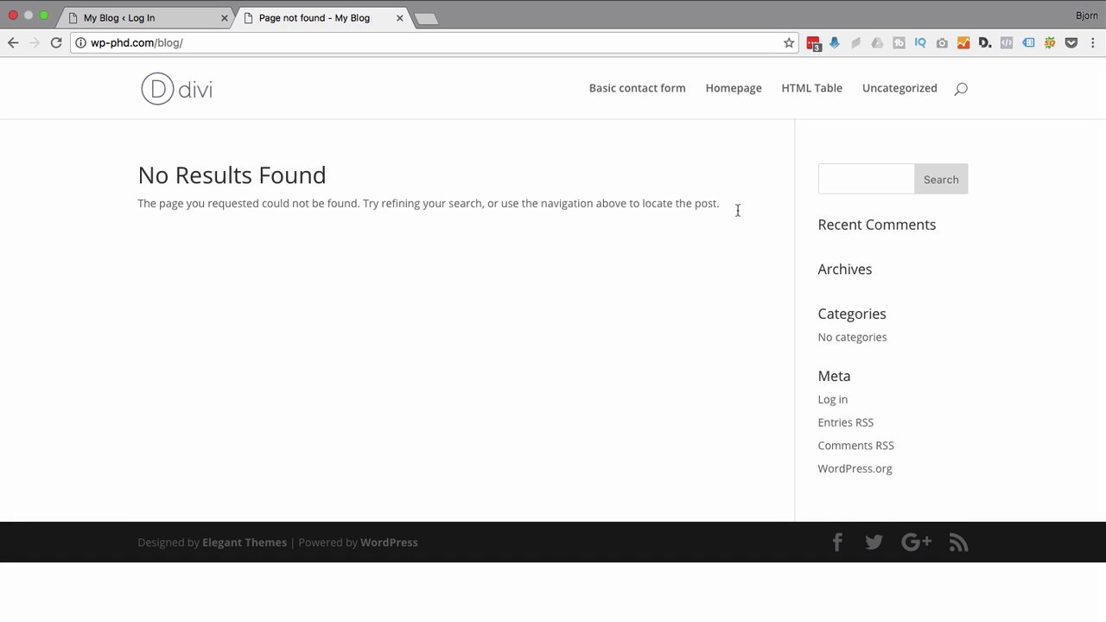